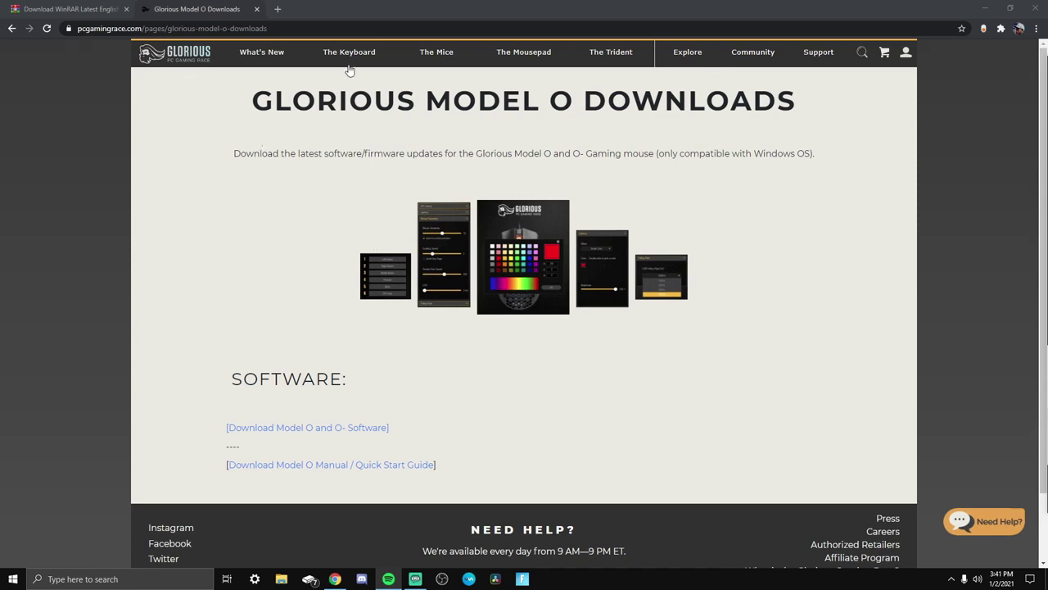
- Switch Chrome to the 'Download WinRAR Latest English' tab
left_click(65, 8)
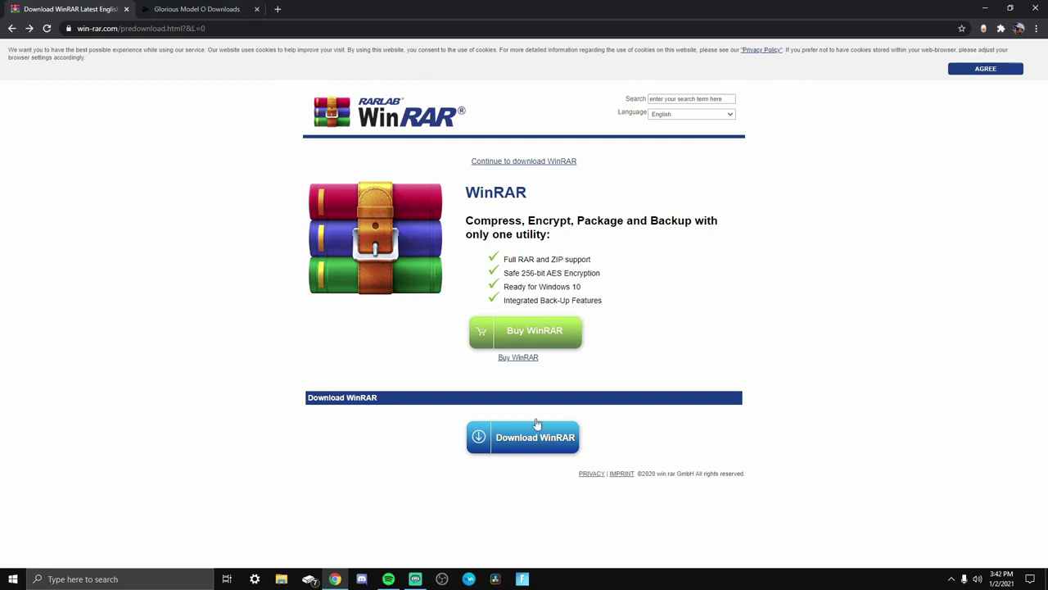
- Download and run the WinRAR installer, keeping the default integration options
left_click(503, 446)
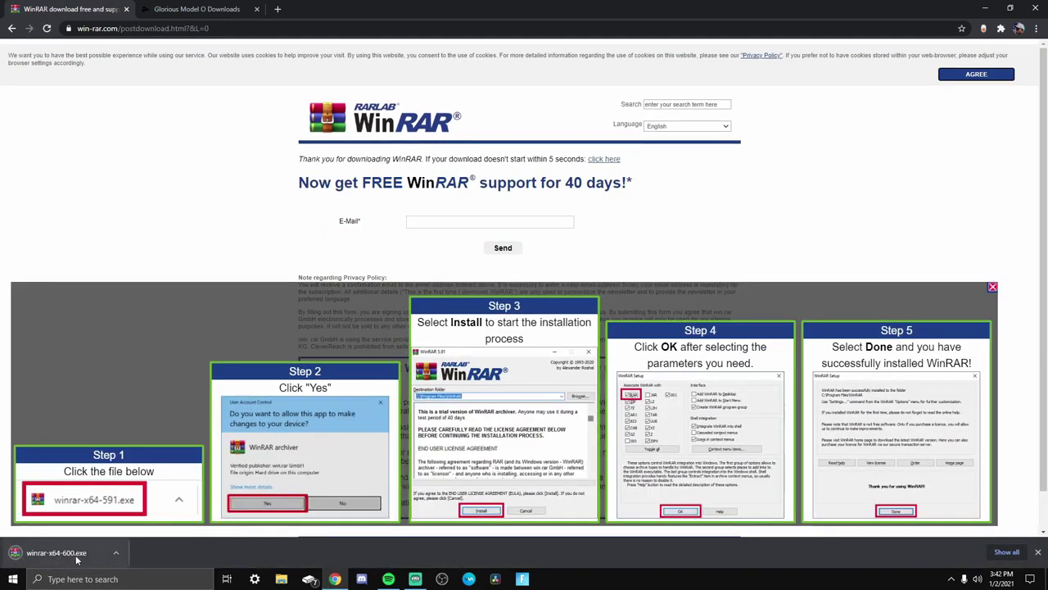
left_click(76, 552)
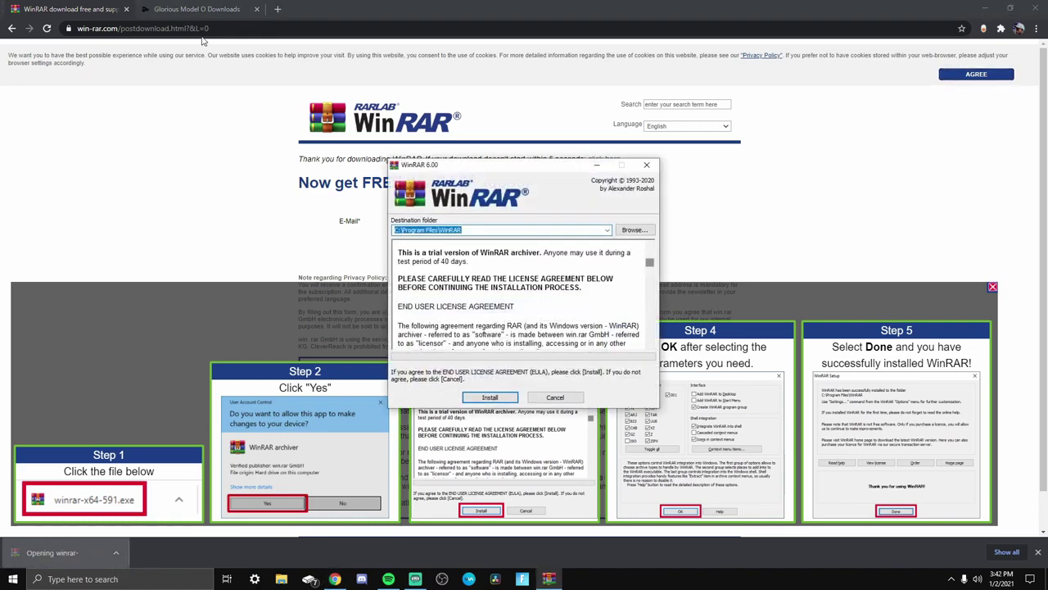
left_click(509, 399)
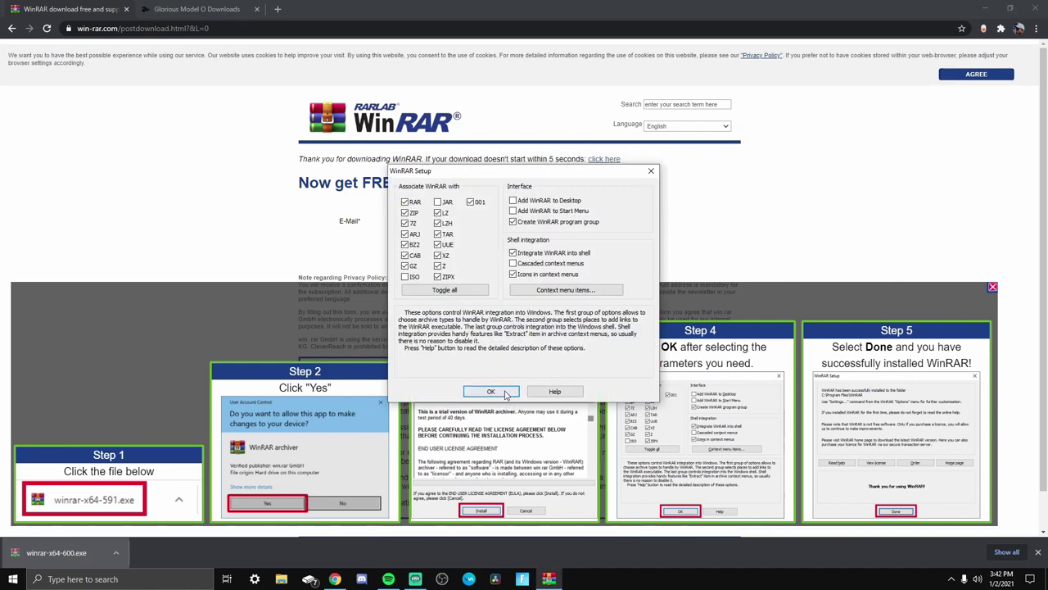
left_click(501, 391)
left_click(521, 391)
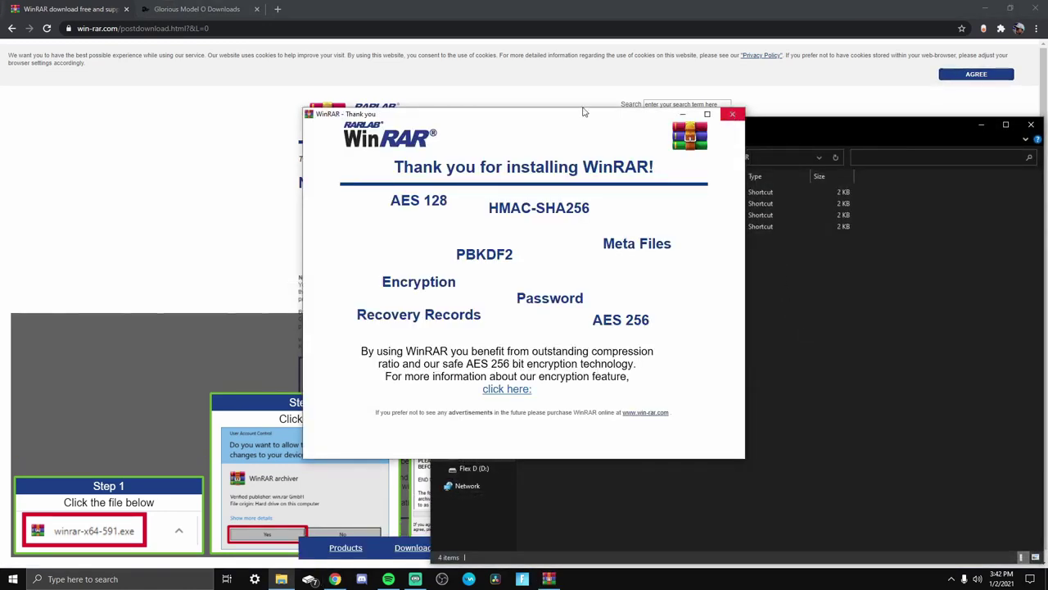
- Close the WinRAR thank-you window and the WinRAR folder window
left_click_drag(422, 127, 485, 137)
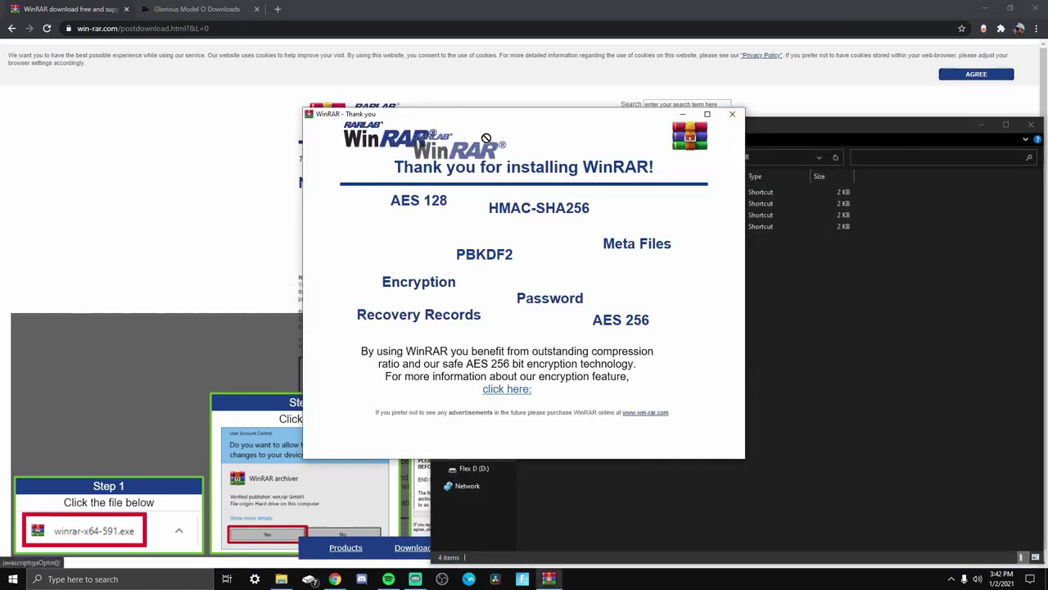
left_click(733, 114)
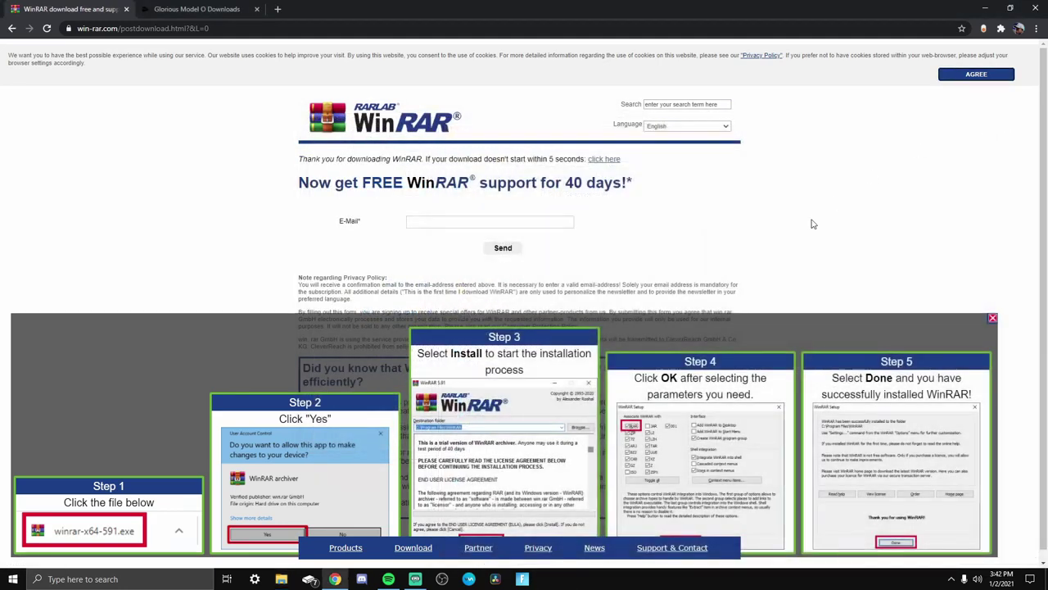
left_click(1031, 124)
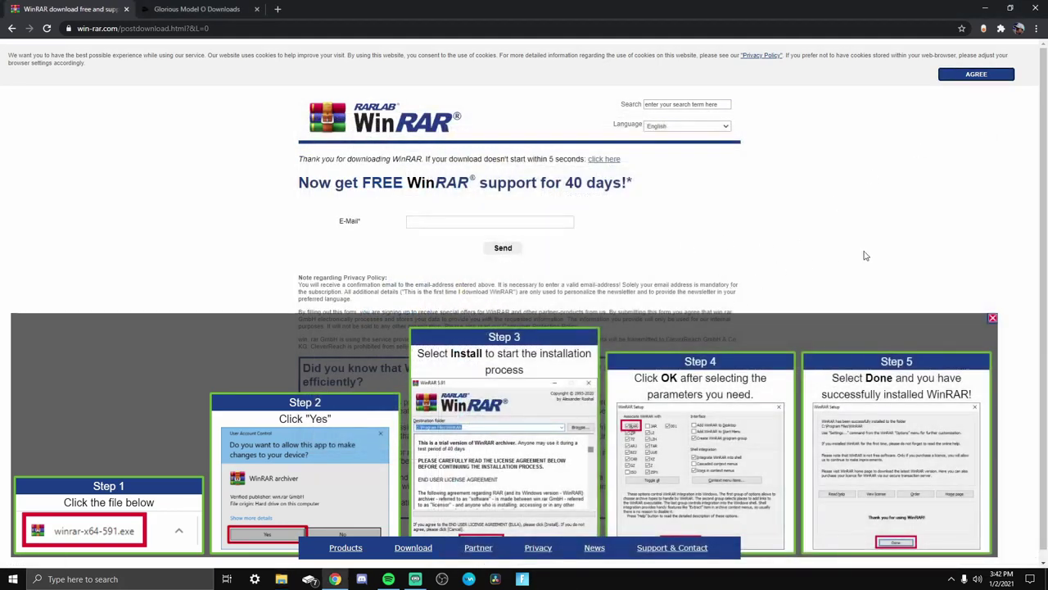
- Close the WinRAR tab and switch Windows Security's Real-time protection off
left_click(126, 9)
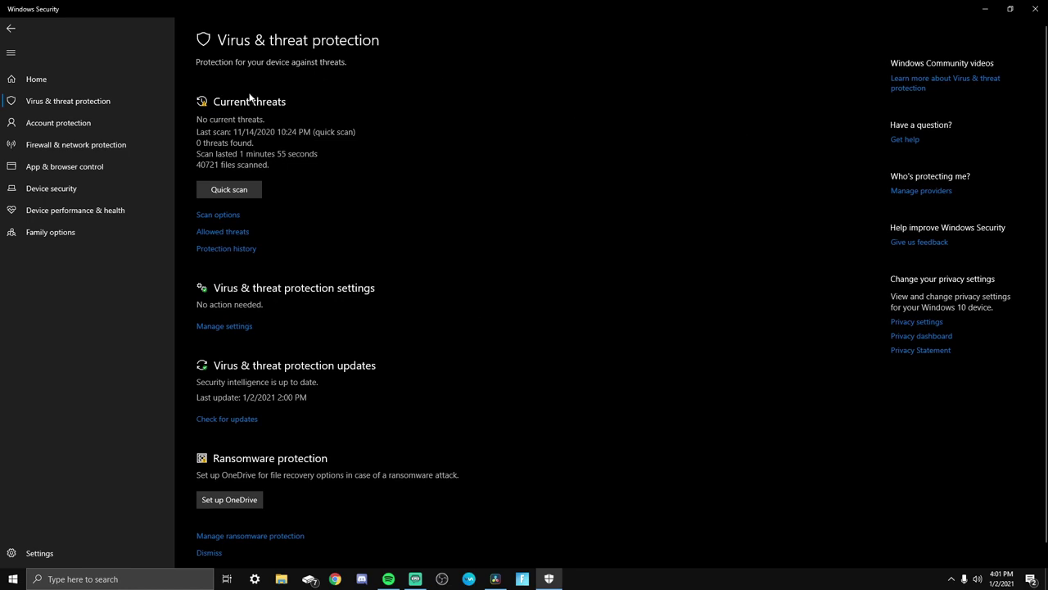
left_click(74, 579)
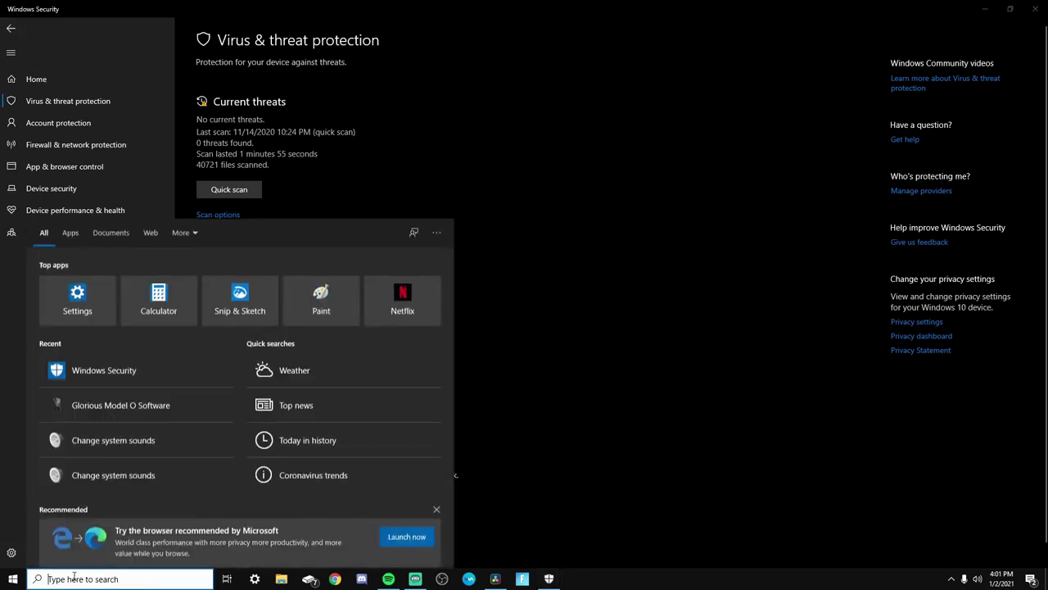
left_click(468, 101)
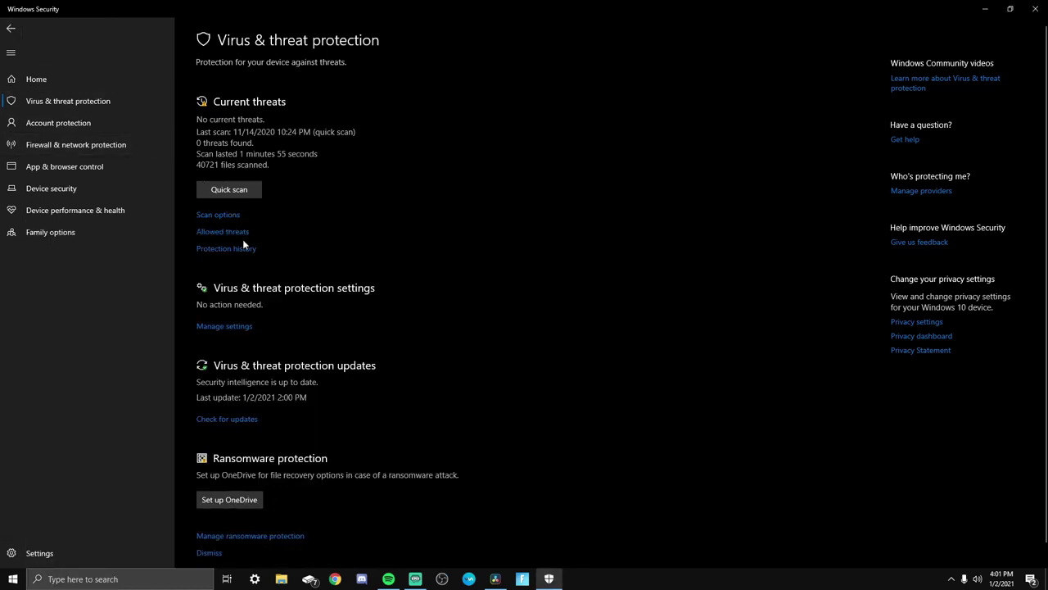
left_click(228, 327)
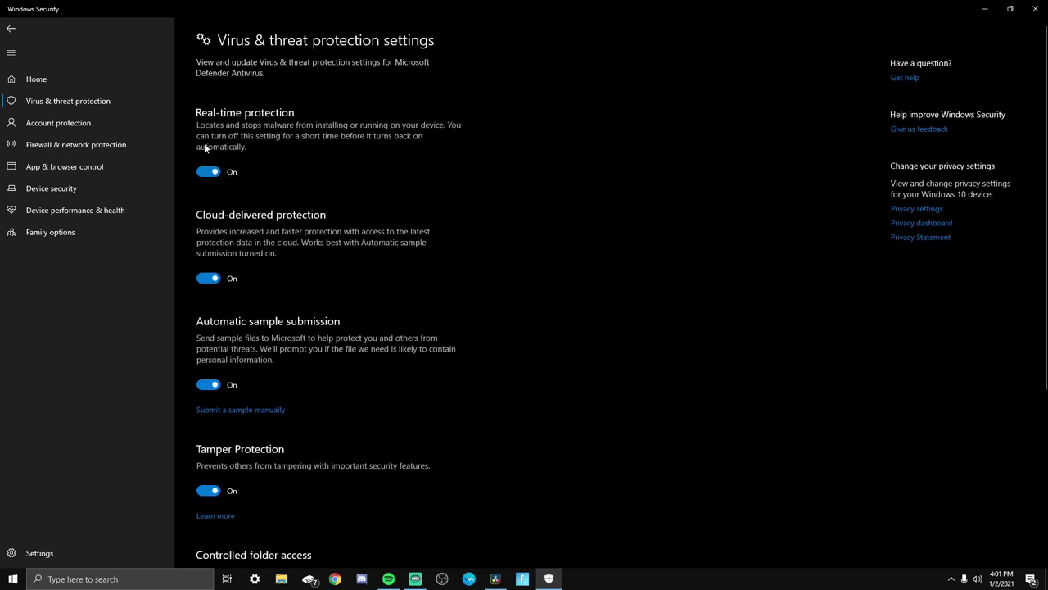
left_click(208, 171)
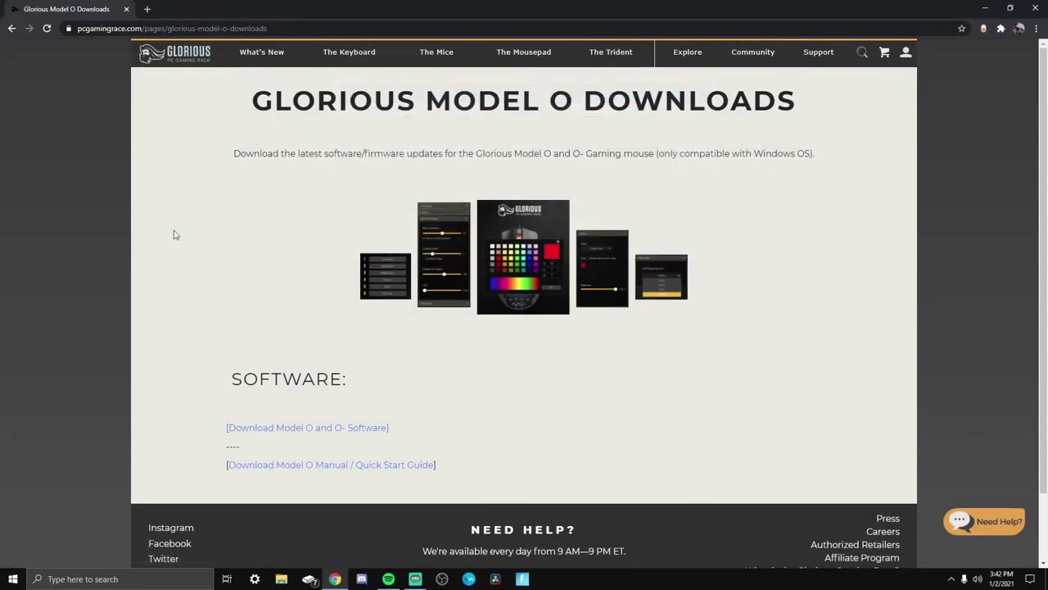
- Download the Model O and O- software zip and open it from the downloads shelf
left_click(358, 433)
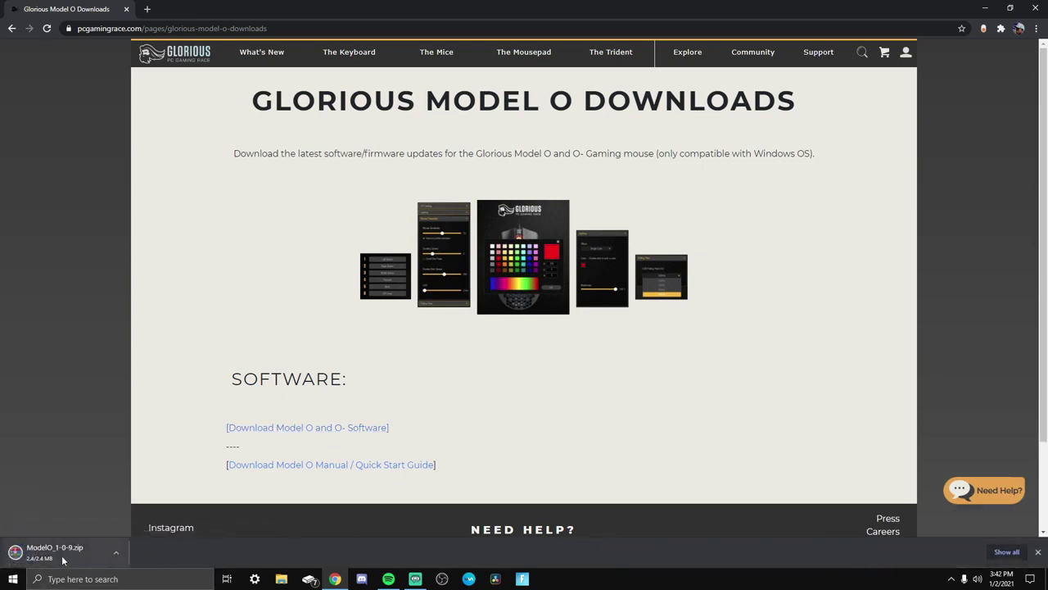
left_click(55, 556)
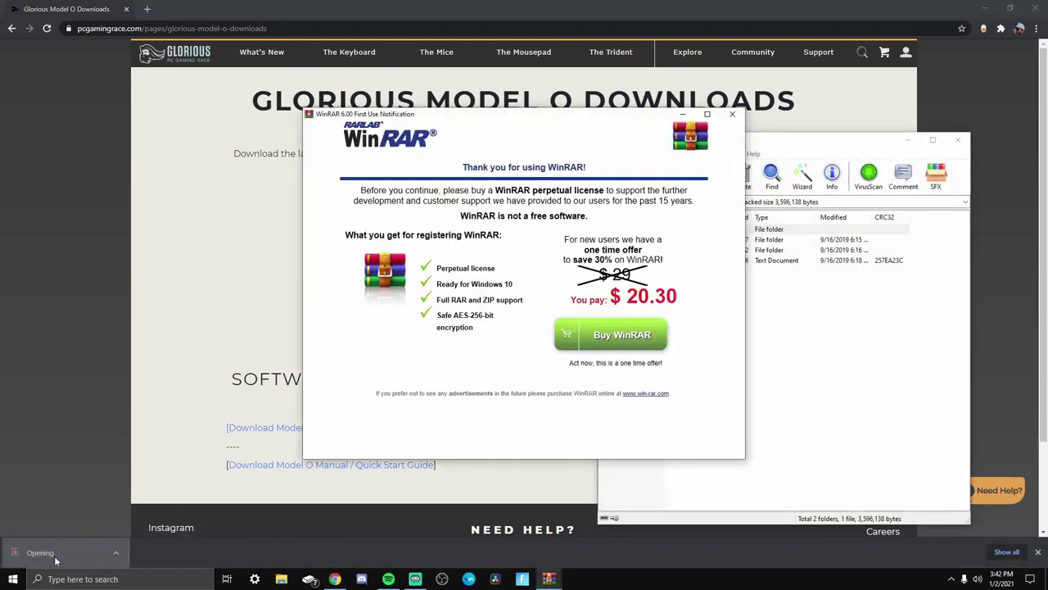
- Dismiss the WinRAR purchase reminder, raise the archive window and close Chrome's downloads list
left_click(732, 114)
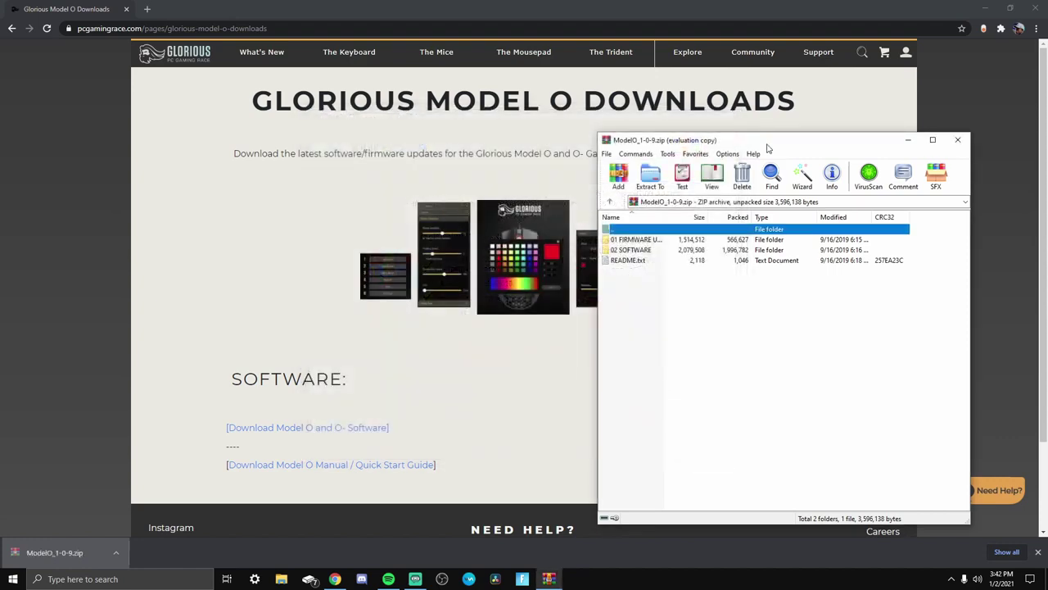
left_click_drag(767, 149, 747, 94)
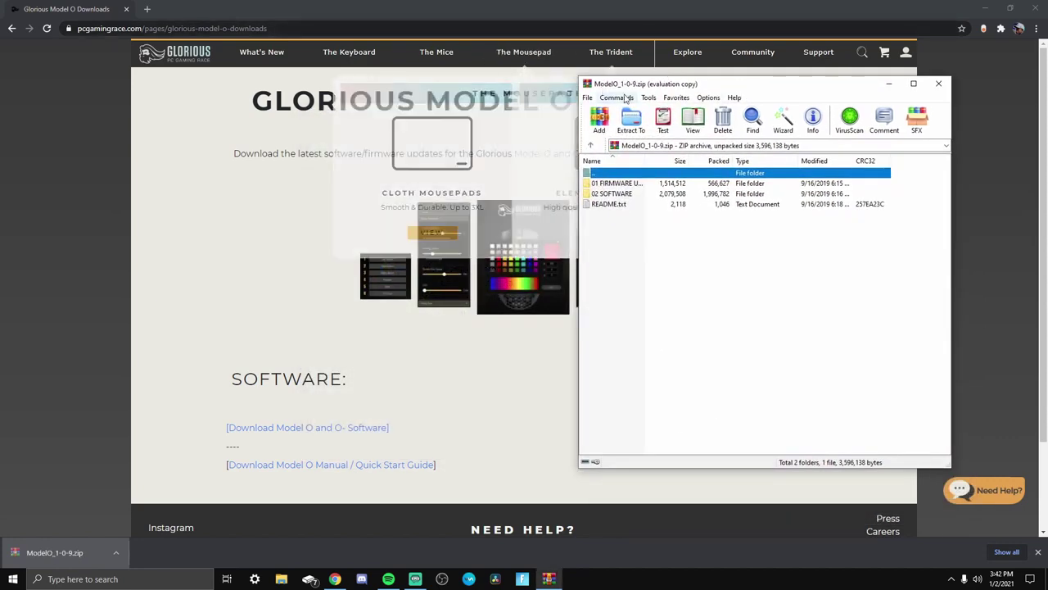
left_click(623, 227)
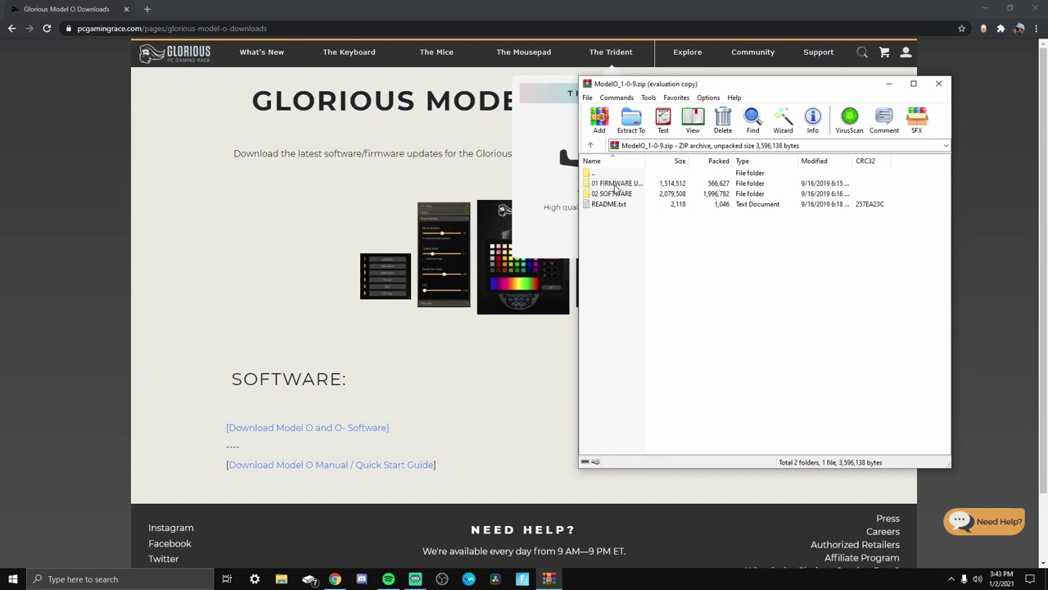
- Open the 02 SOFTWARE folder and launch the Glorious_Software installer
left_click(611, 195)
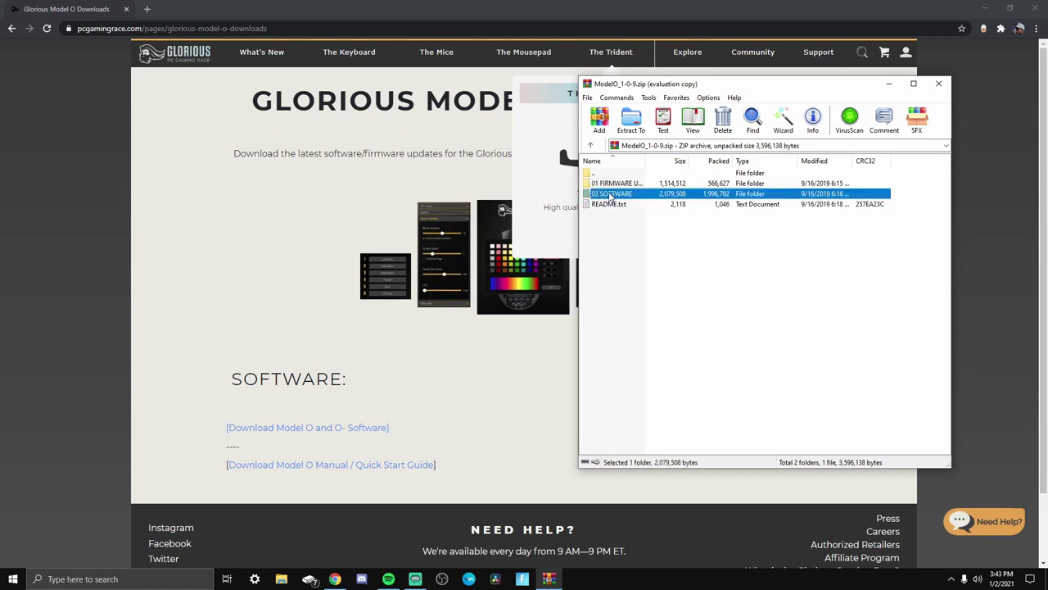
left_click(611, 195)
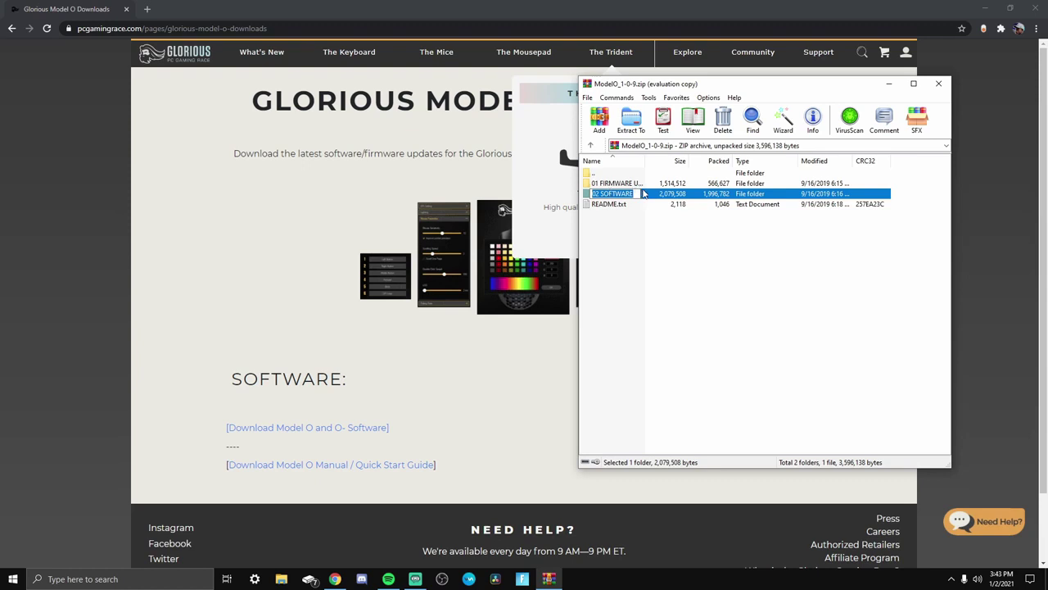
double_click(647, 195)
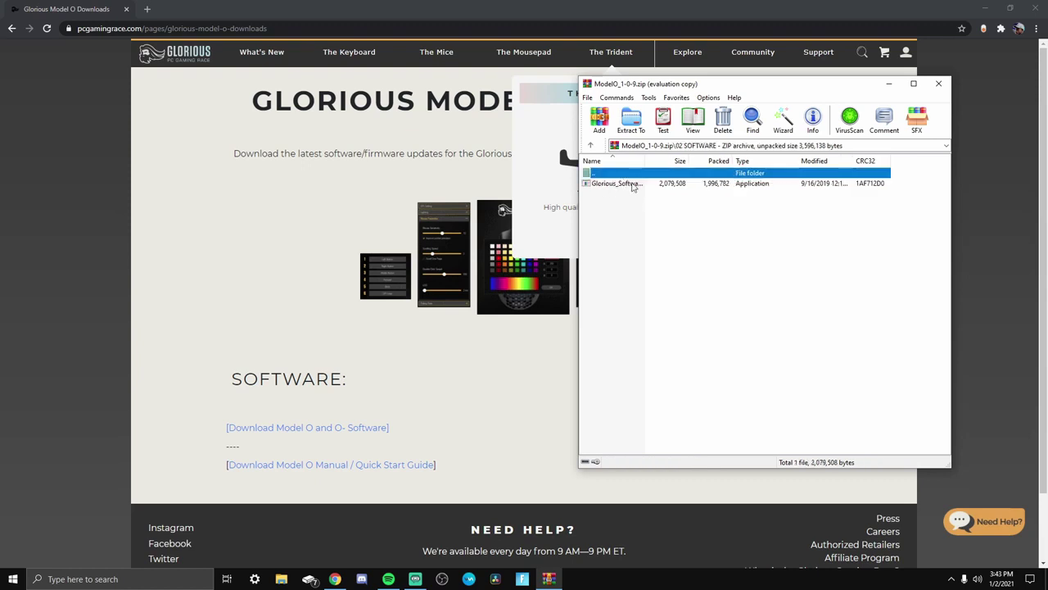
double_click(637, 185)
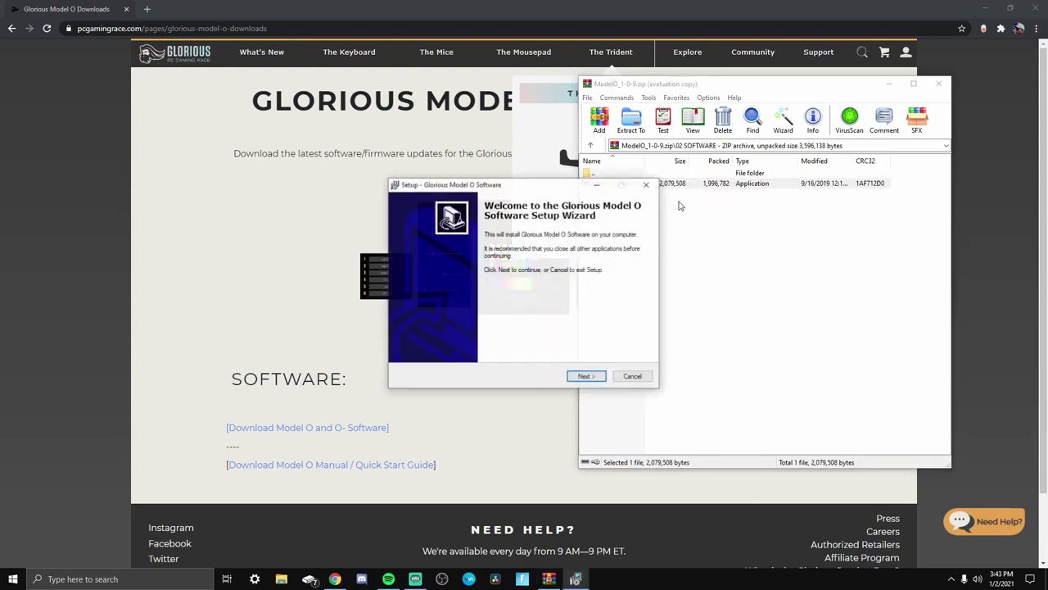
- Install with the default location and Start Menu folder, then finish the wizard
left_click(591, 378)
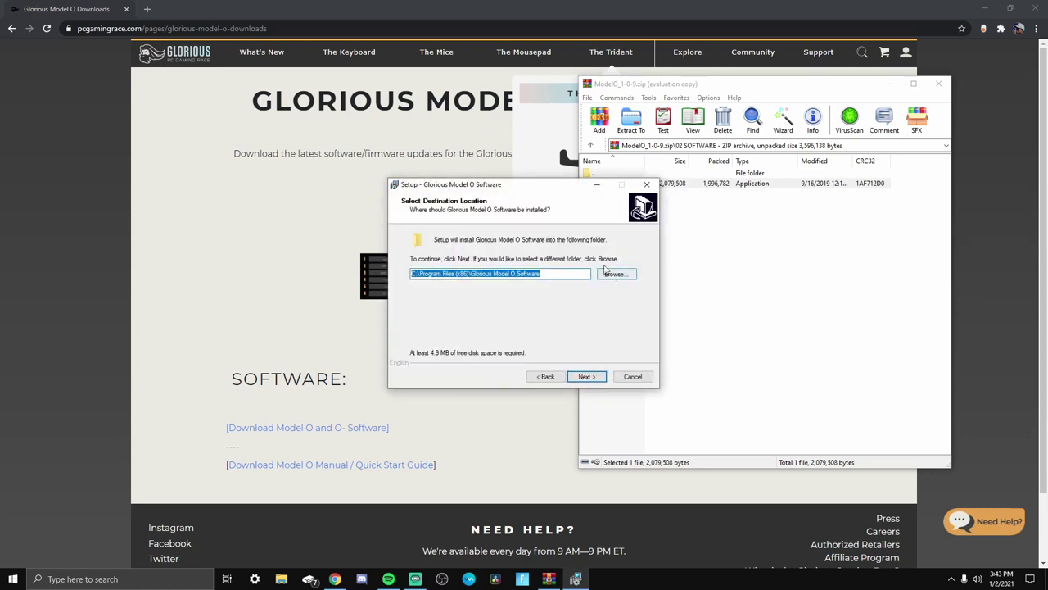
left_click(586, 376)
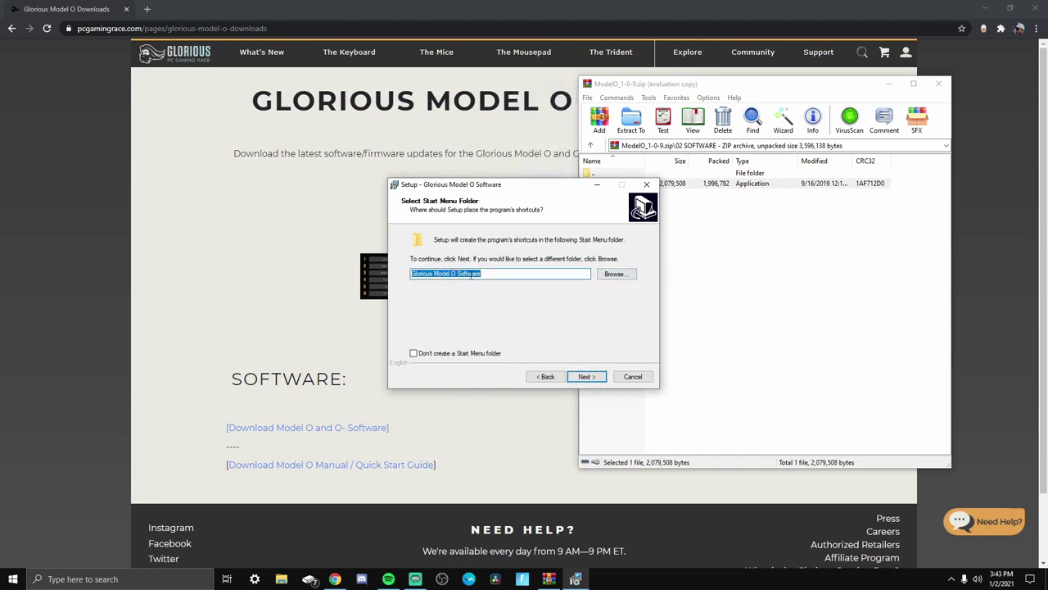
left_click(596, 379)
left_click(593, 380)
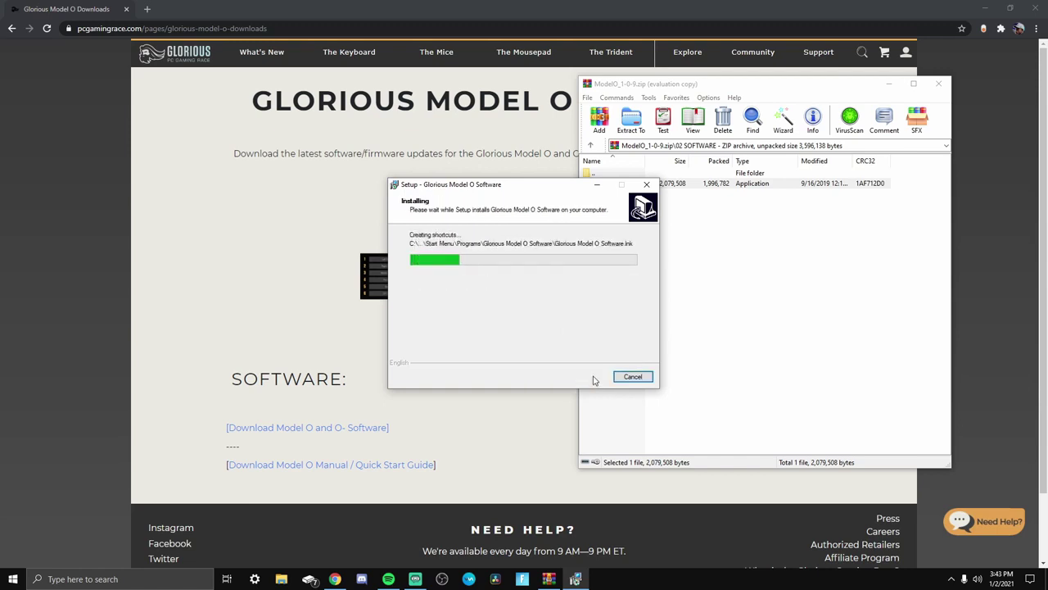
left_click(590, 376)
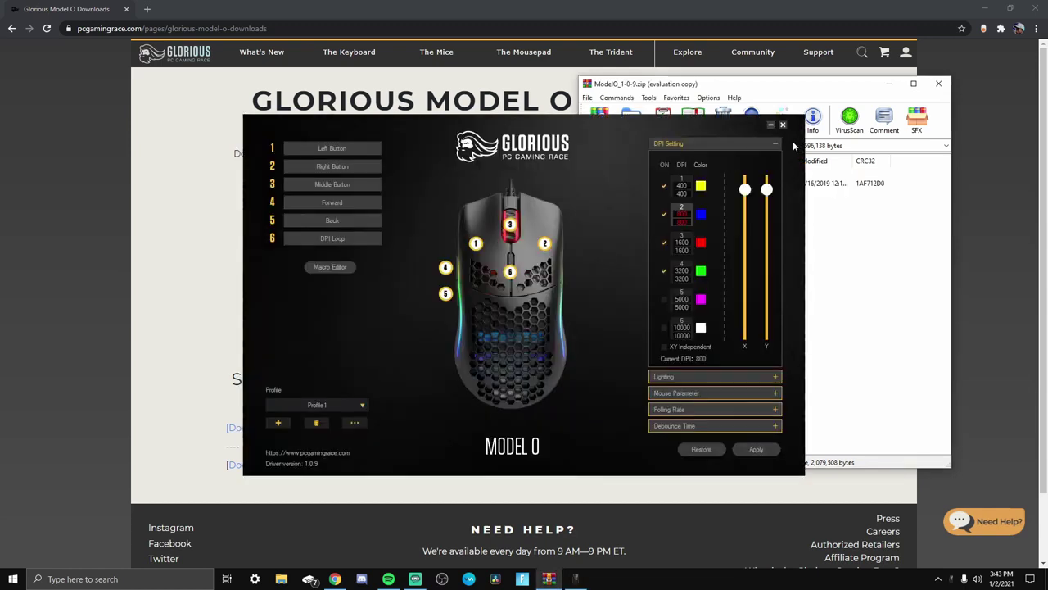
- Close the Model O window and search the Start menu for 'glo'
mouse_move(622, 144)
left_mouse_down()
mouse_move(674, 290)
mouse_move(755, 169)
mouse_move(653, 142)
left_mouse_up()
left_click(812, 124)
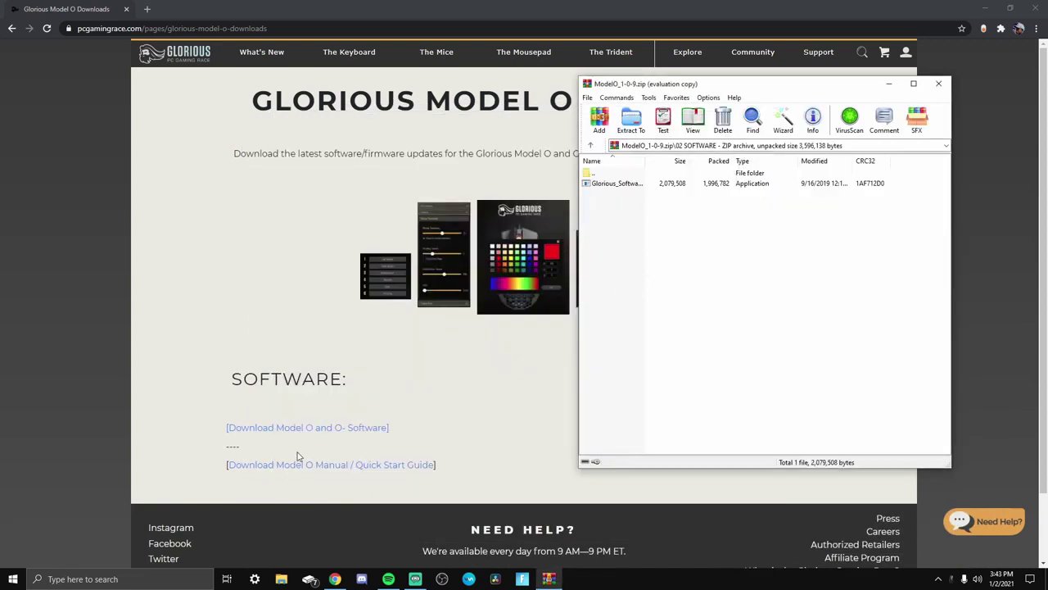
left_click(13, 578)
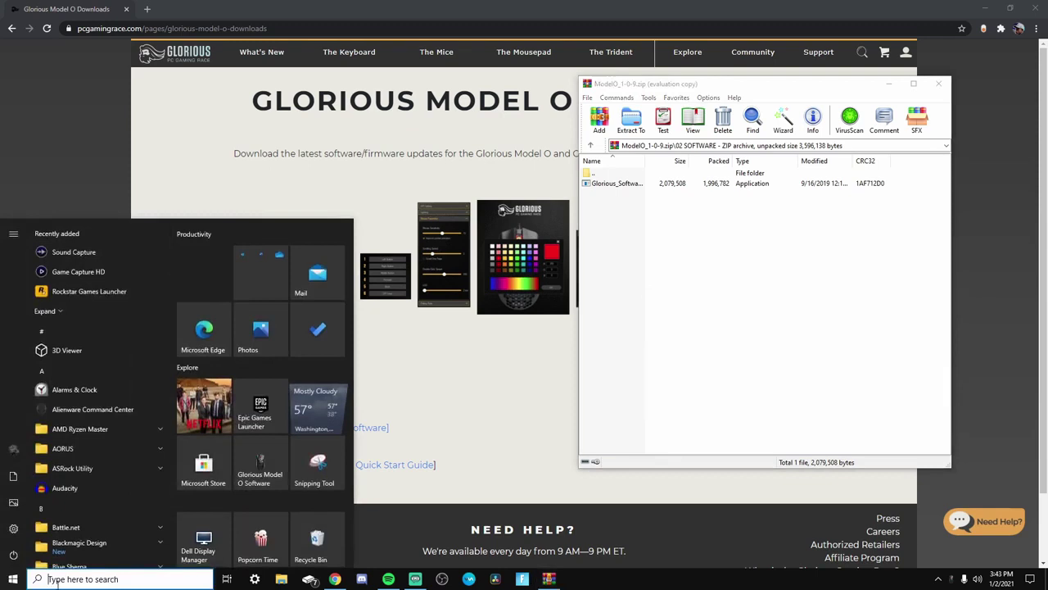
type("g")
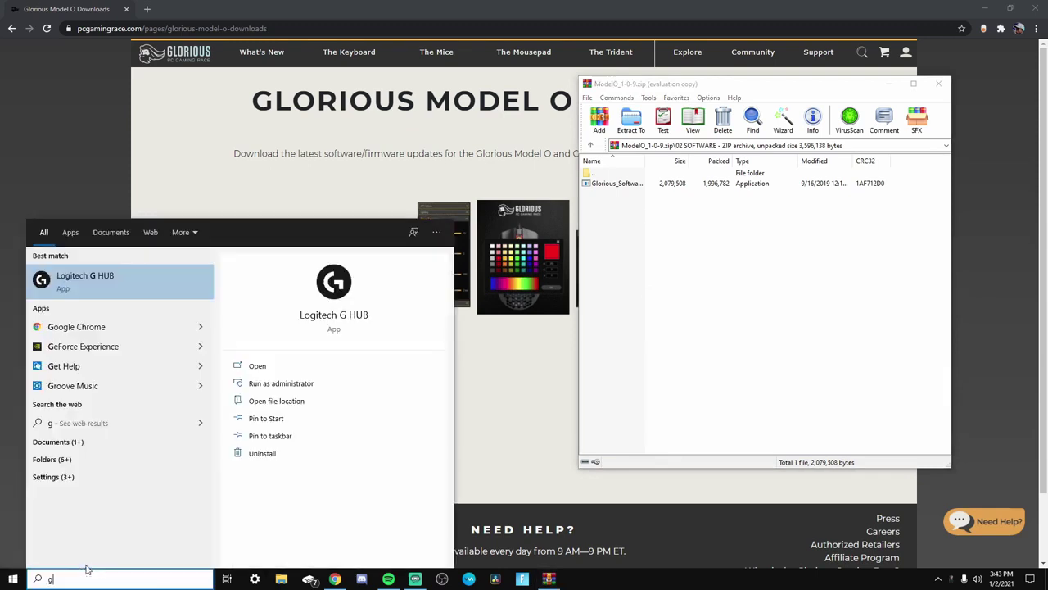
type("lo")
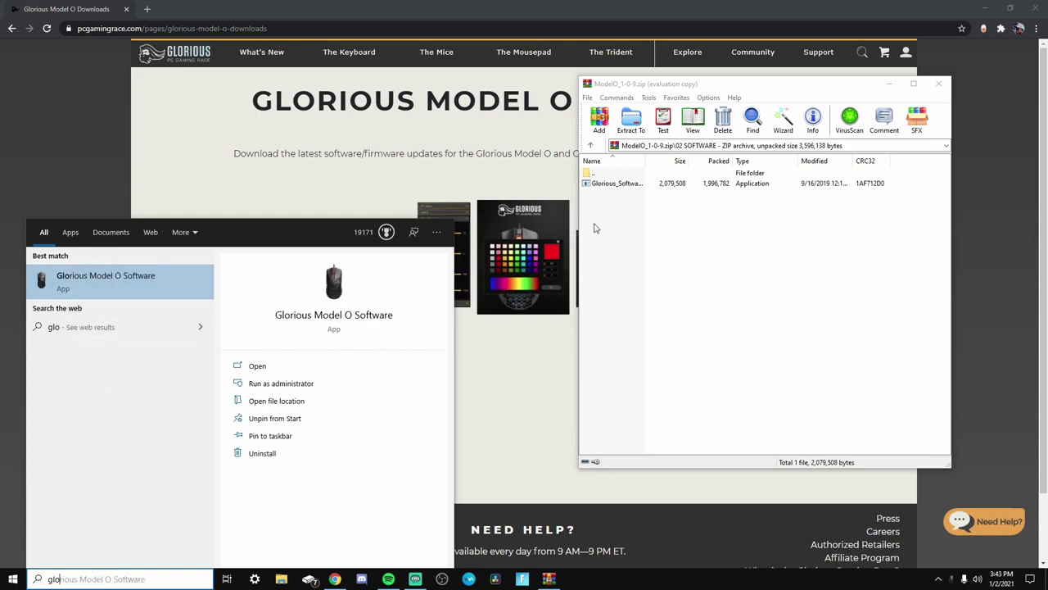
- Launch Glorious Model O Software, browse the profile list and cancel adding a new profile
left_click(126, 283)
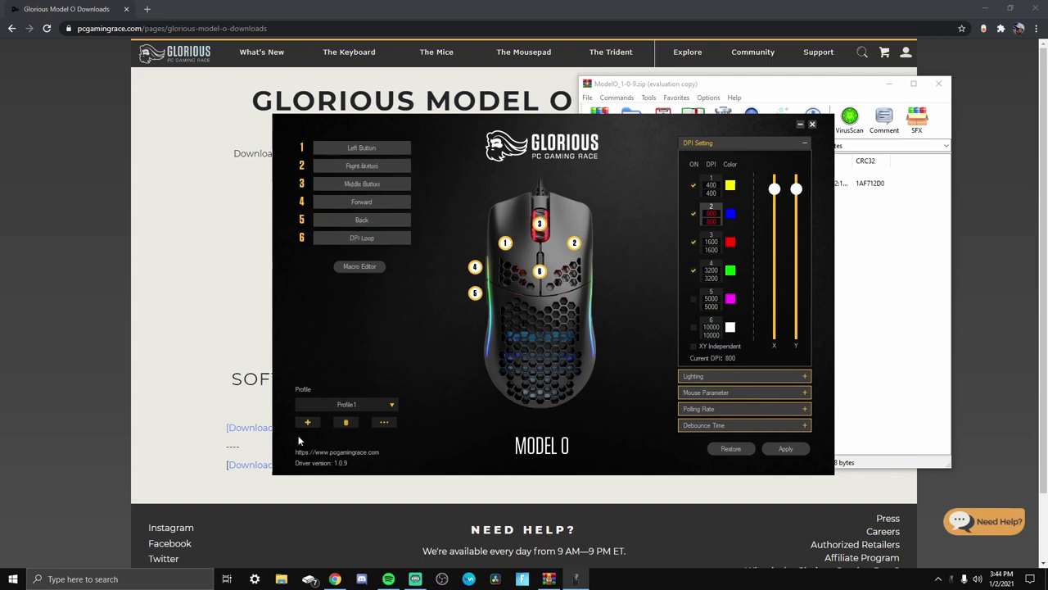
left_click(369, 403)
left_click(369, 443)
left_click(325, 405)
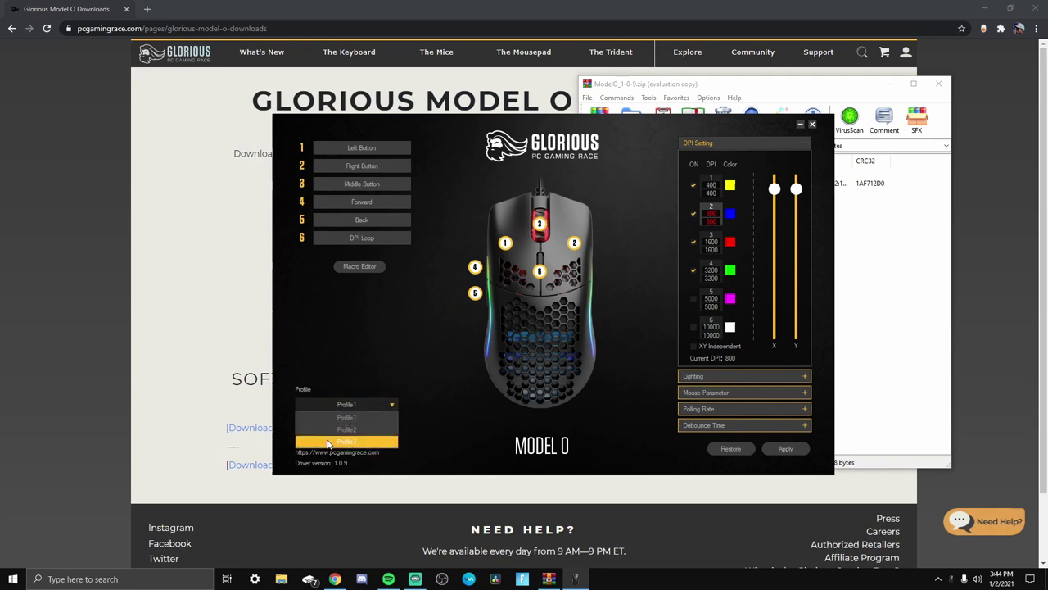
left_click(307, 421)
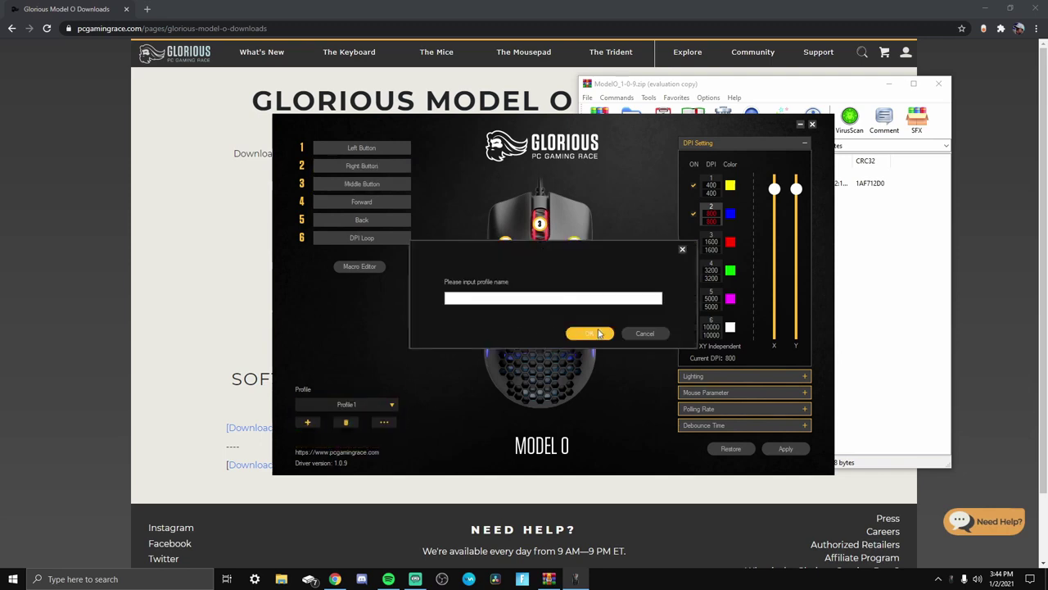
left_click(640, 332)
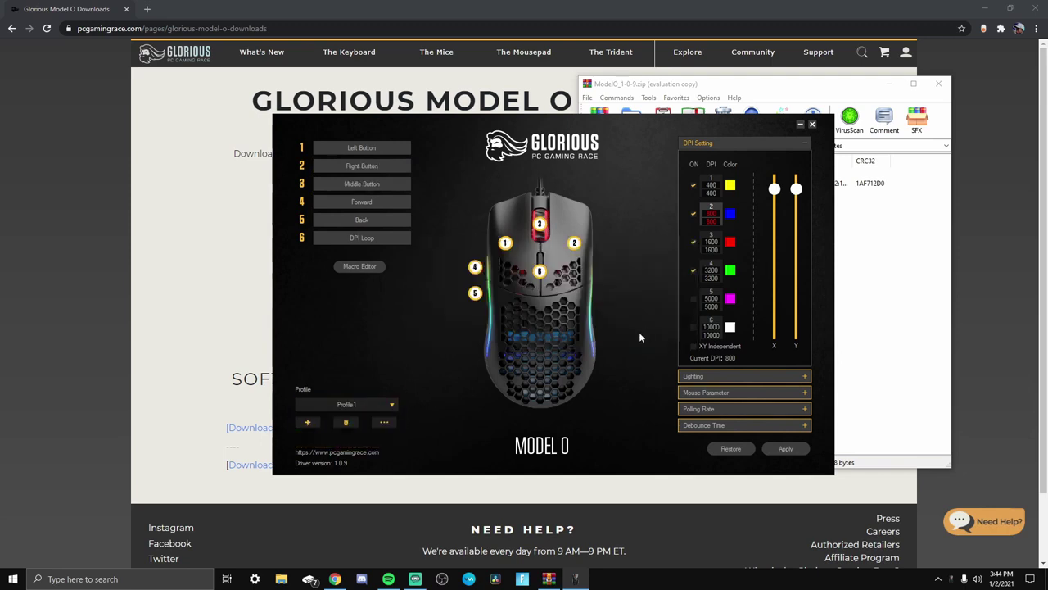
- Try exporting and deleting Profile1, dismissing both the Save As window and delete confirmation
left_click(391, 424)
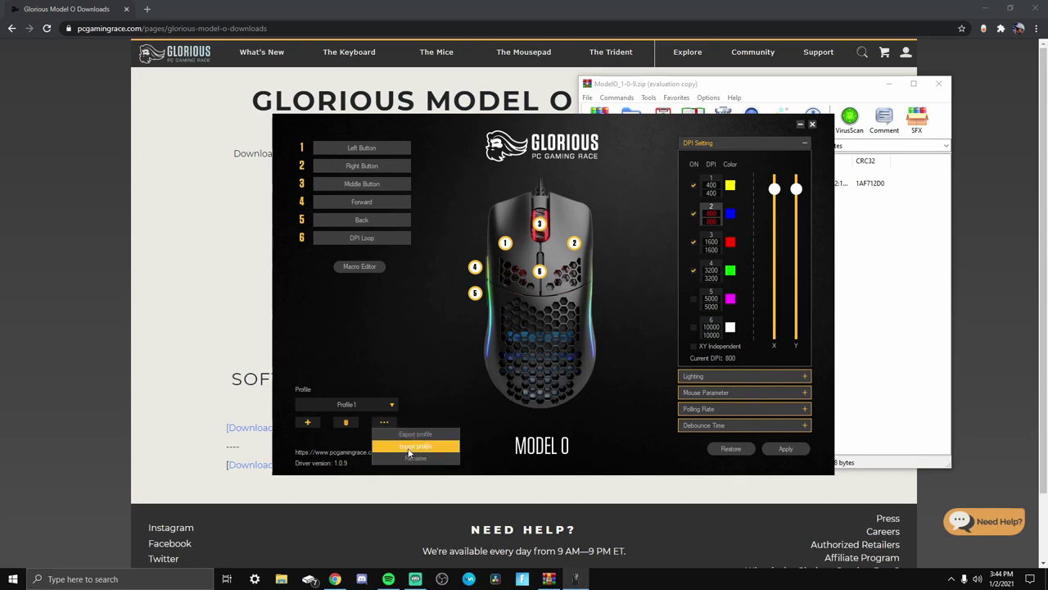
left_click(424, 435)
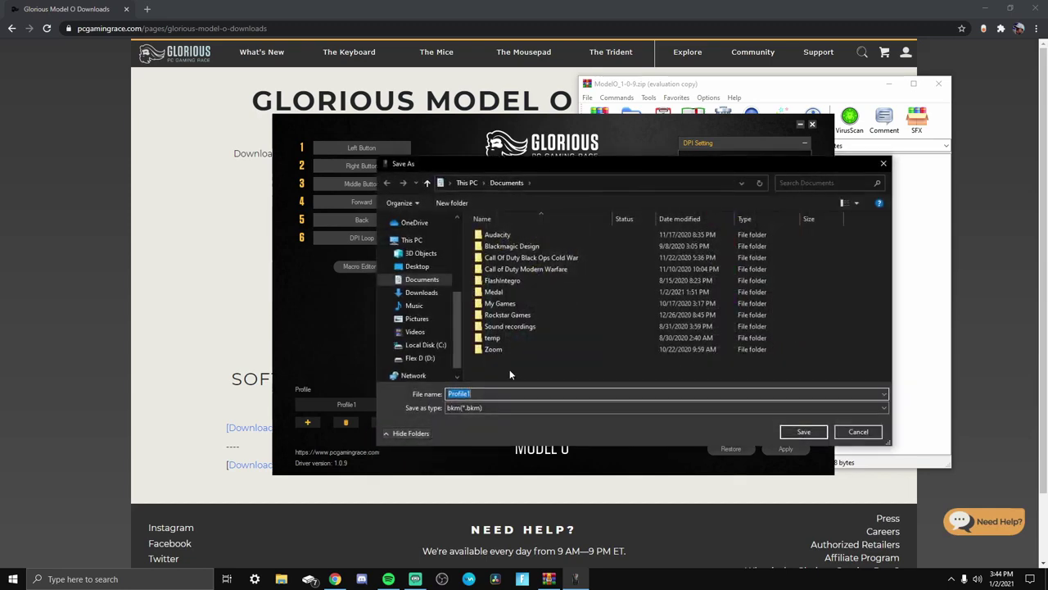
left_click(883, 164)
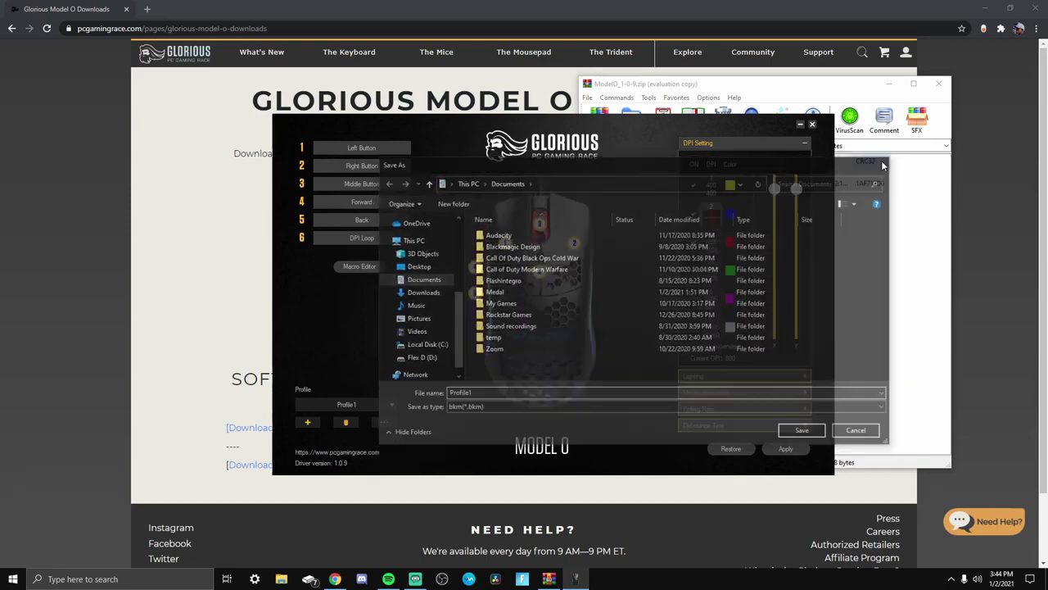
left_click(348, 422)
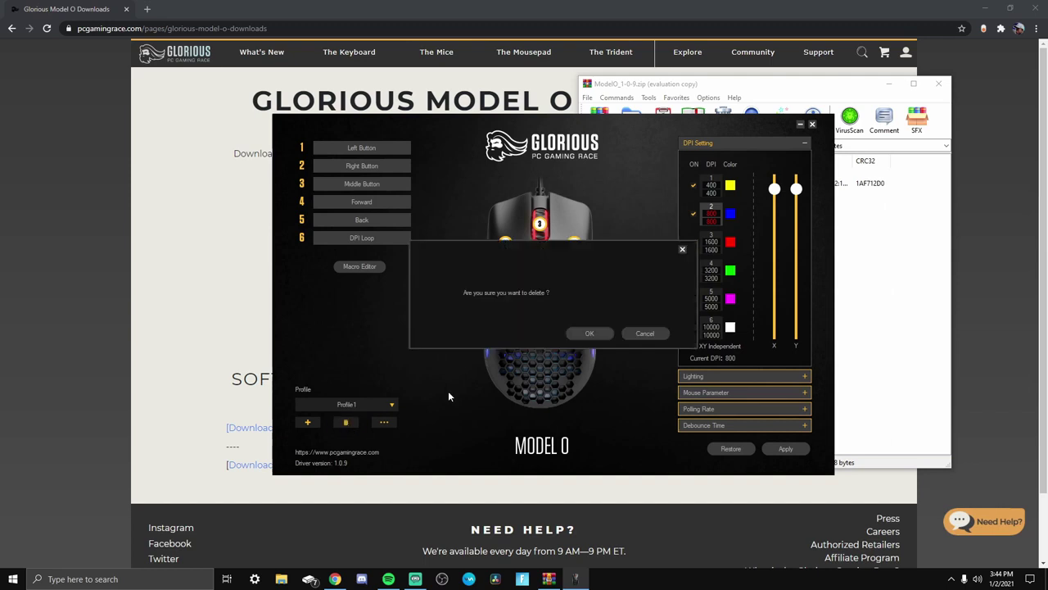
left_click(644, 334)
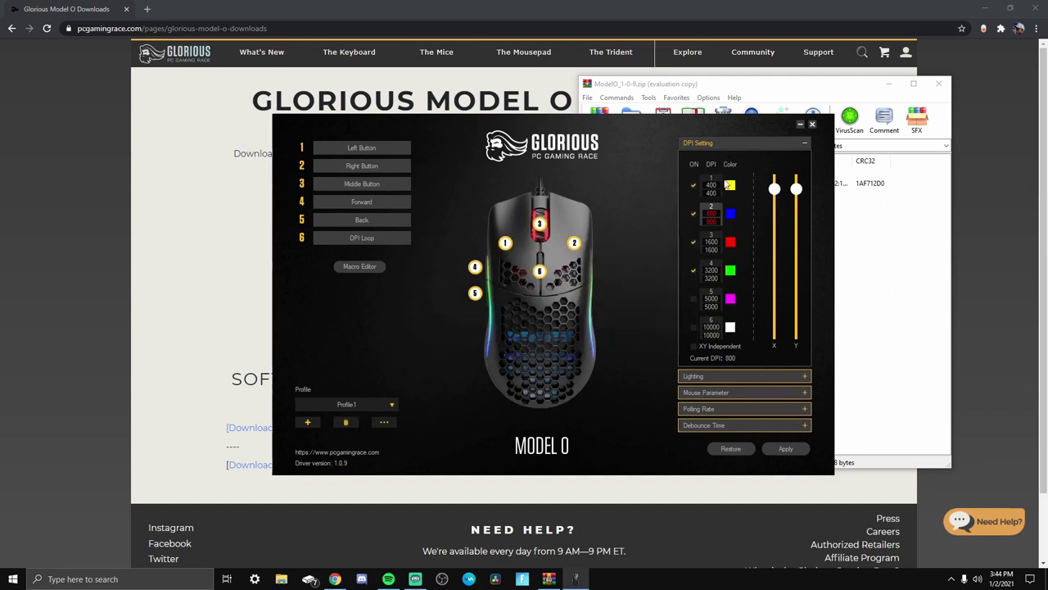
- Make 400 DPI the current stage, leaving its colour swatch unchanged
left_click(712, 186)
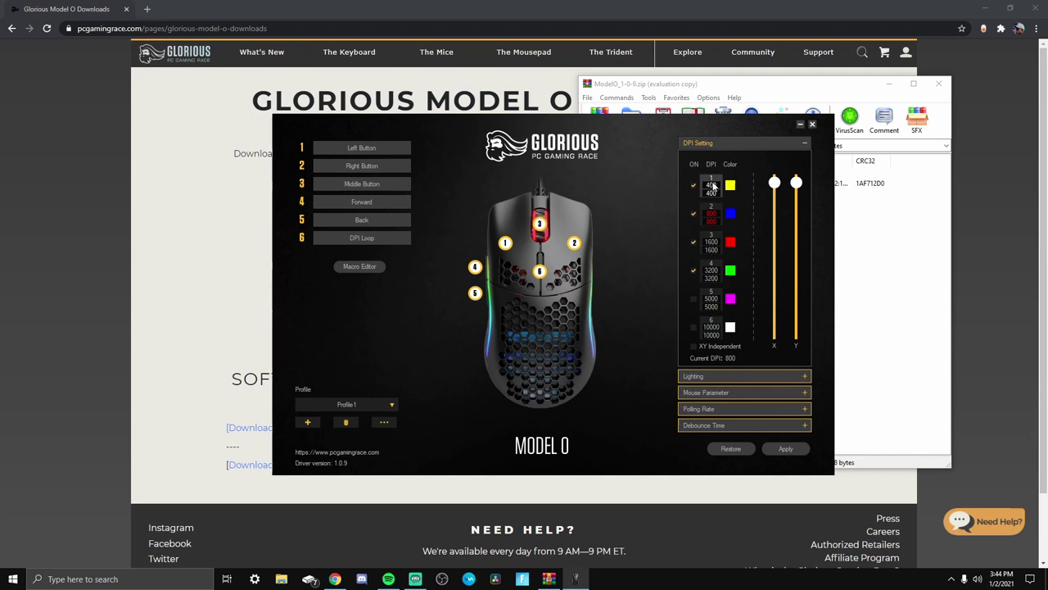
left_click(730, 185)
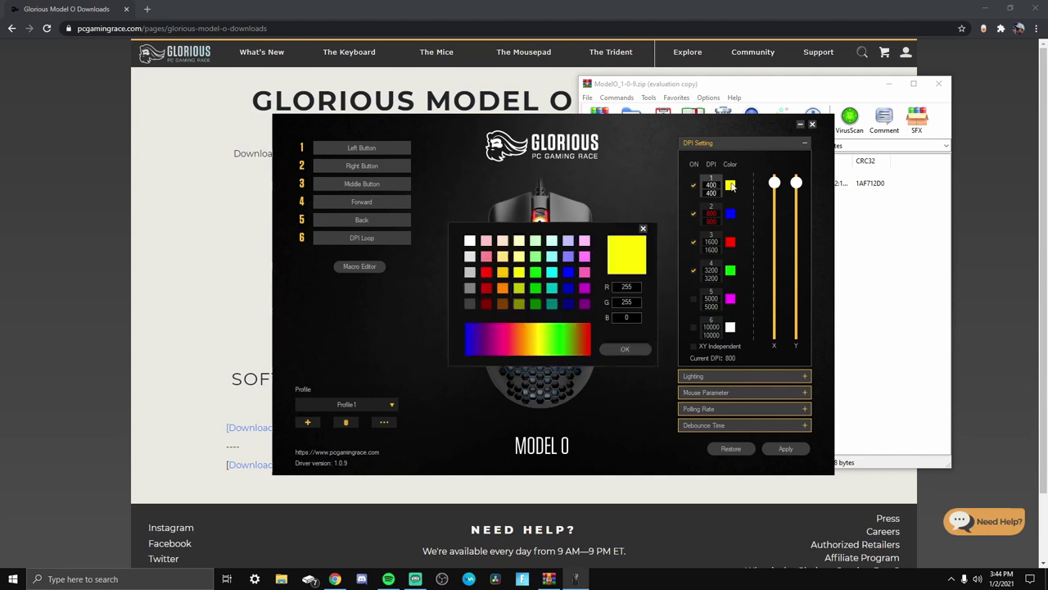
left_click(644, 229)
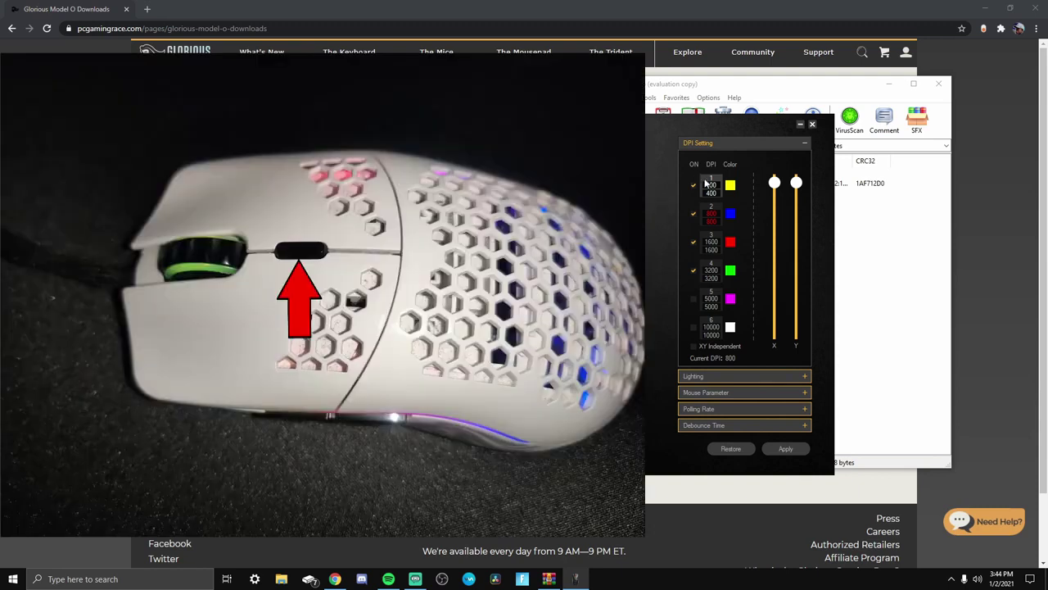
left_click(711, 189)
- Drag the stage 1 DPI slider down and back, then enable the 5000 DPI stage
left_click_drag(774, 181, 775, 279)
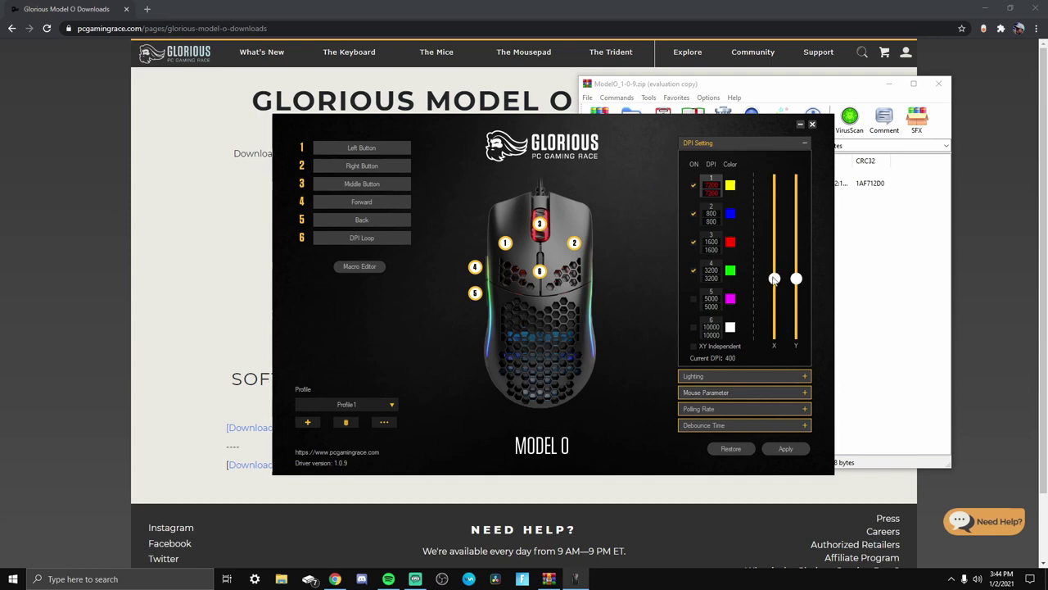
left_click_drag(775, 277, 775, 182)
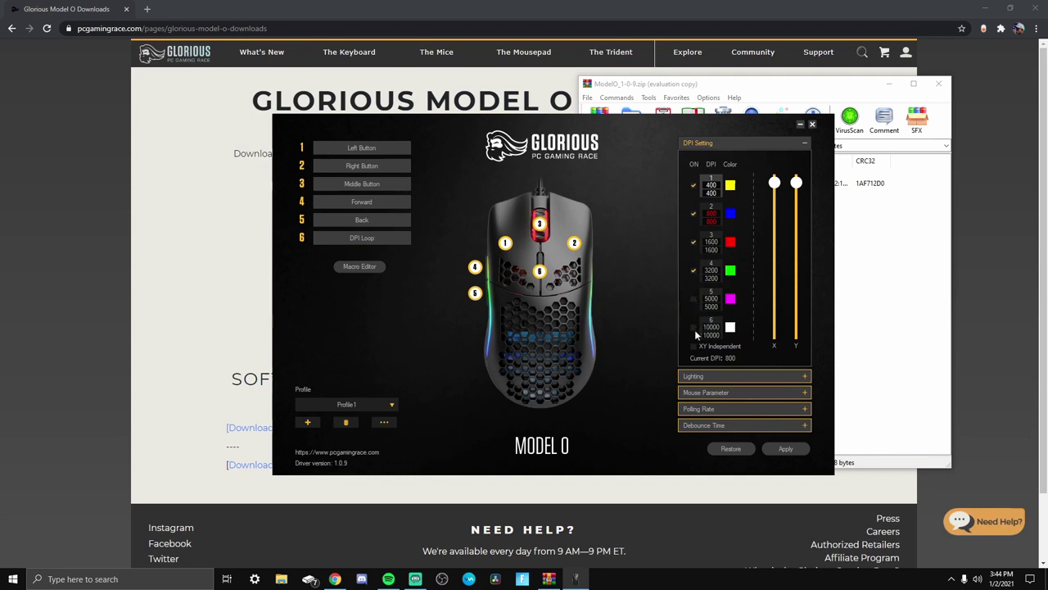
left_click(694, 301)
- Set lighting speed to 2 and direction upward, then open the Effect list for Rave
left_click(720, 376)
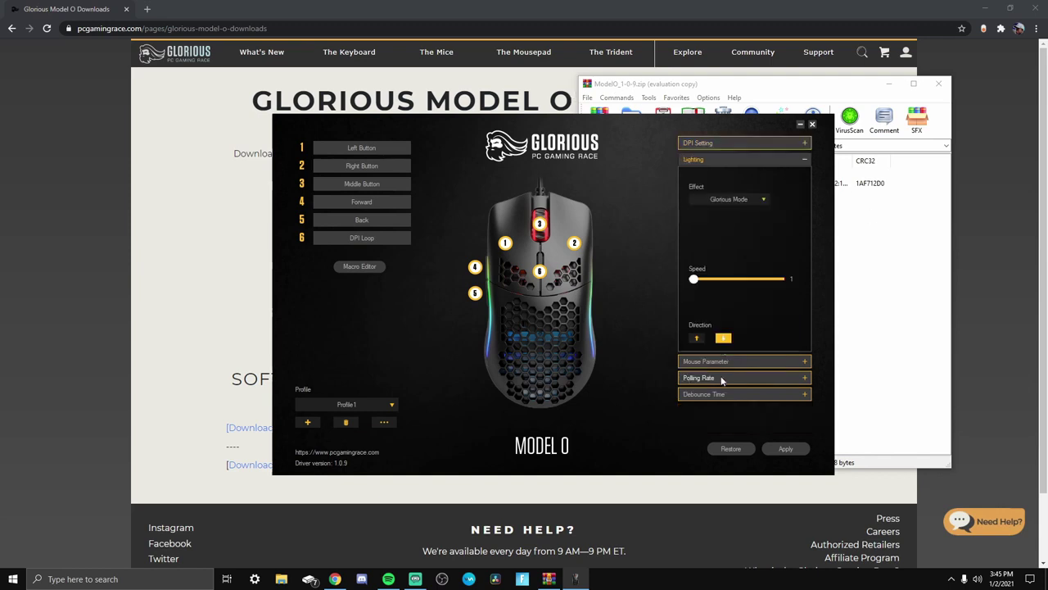
left_click(752, 200)
mouse_move(768, 279)
left_mouse_down()
mouse_move(780, 279)
mouse_move(737, 279)
left_mouse_up()
left_click(697, 337)
left_click(742, 199)
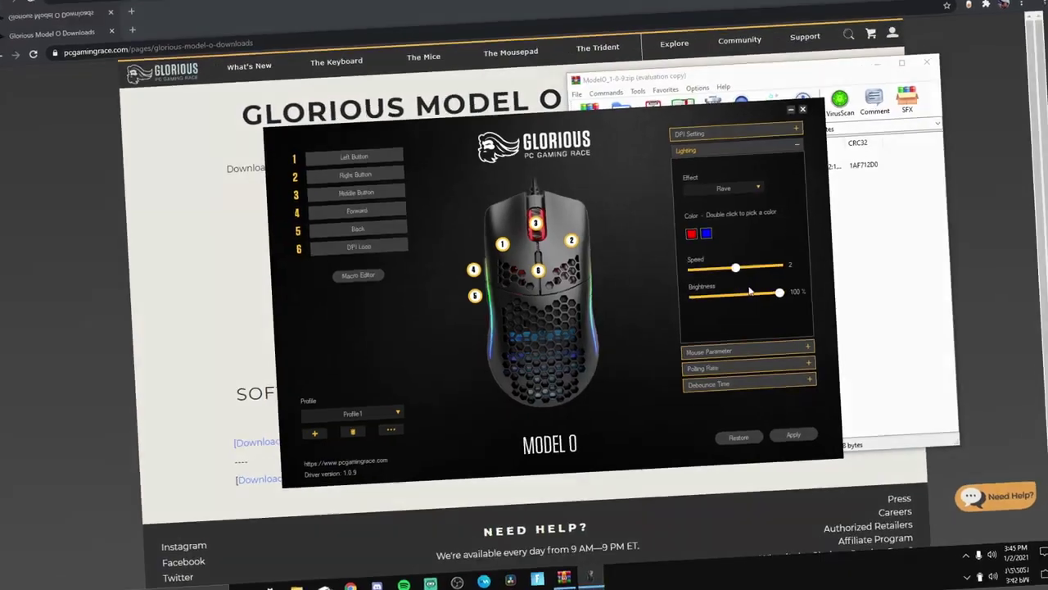